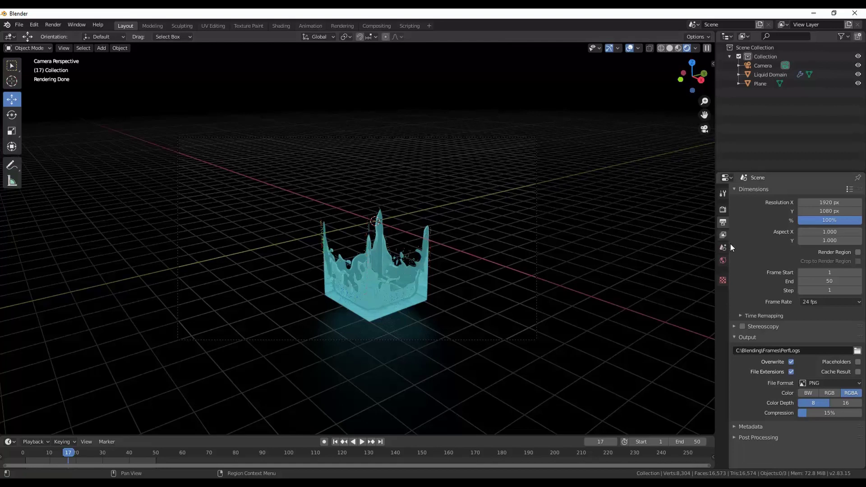
left_click(857, 351)
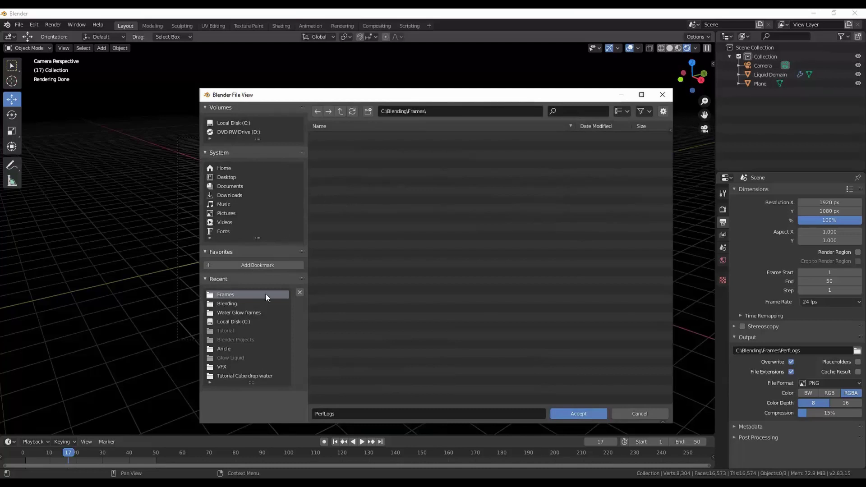
left_click(583, 413)
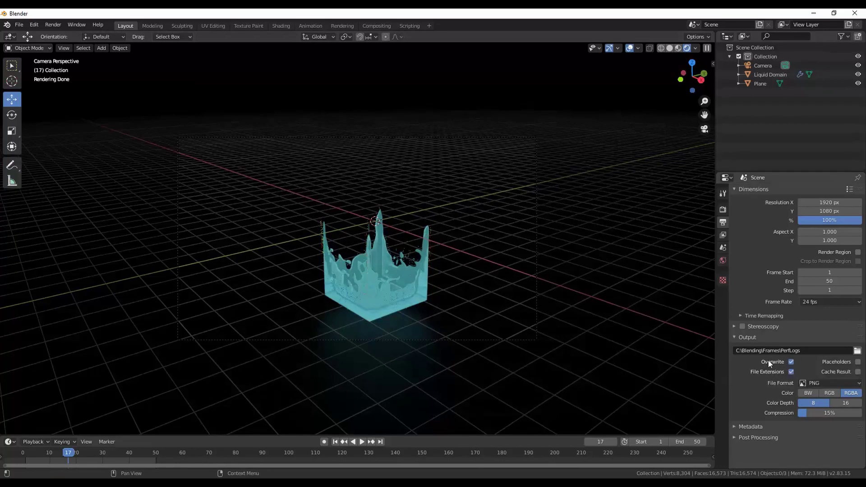
Step: Turn off Overwrite so already rendered frames are kept, leaving the output format on PNG
left_click(792, 362)
left_click(818, 383)
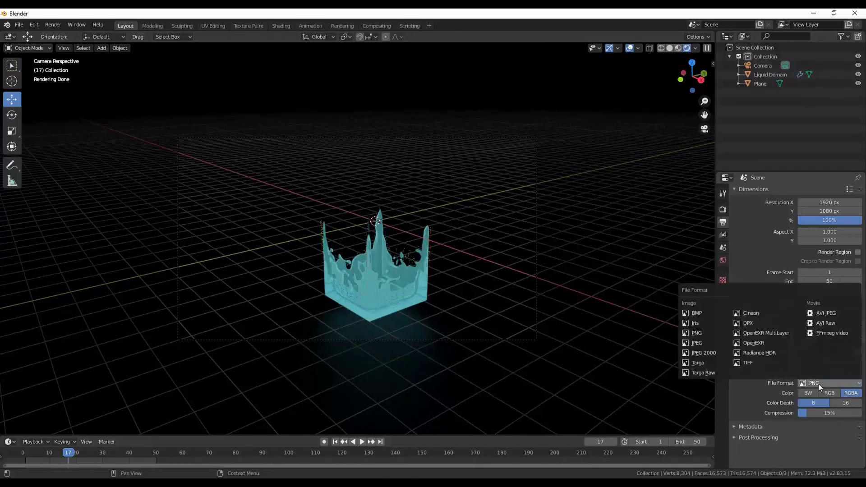
left_click(817, 391)
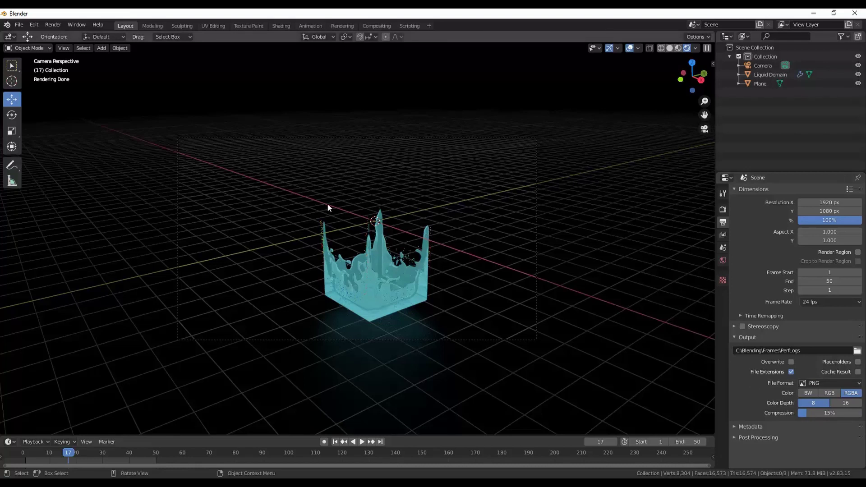
Step: Start rendering the animation to PNG frames, close the render window, then try jumping keyframes
left_click(53, 25)
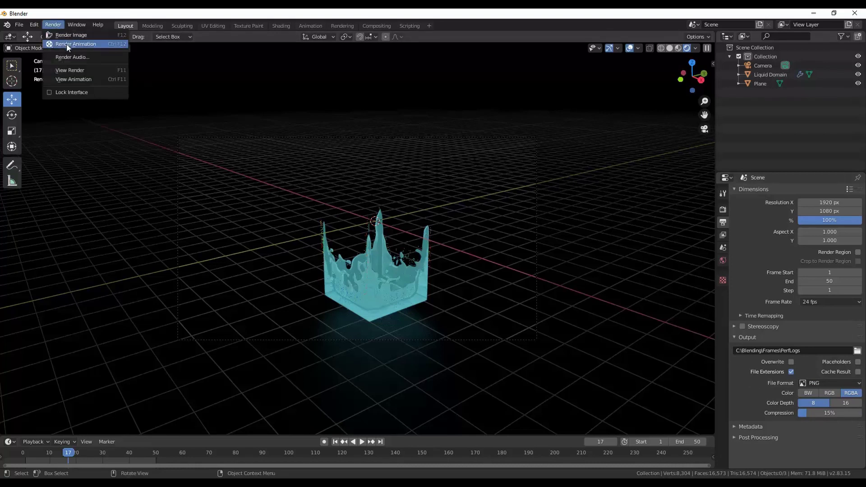
left_click(58, 33)
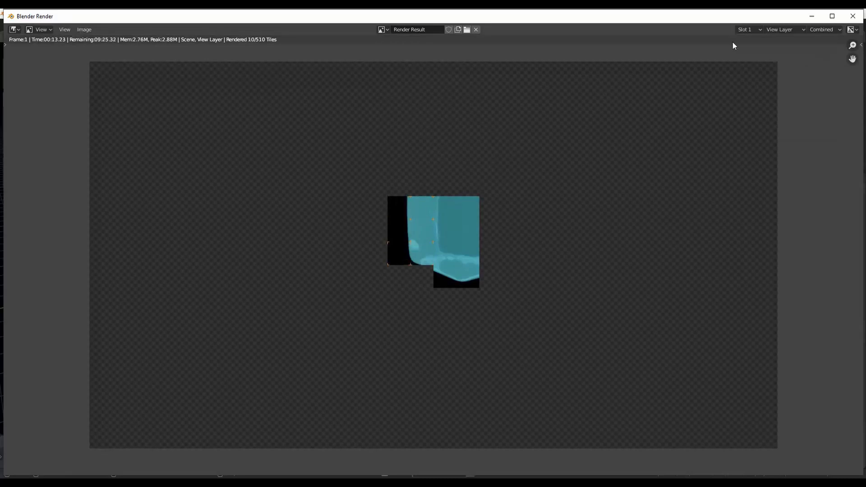
left_click(852, 17)
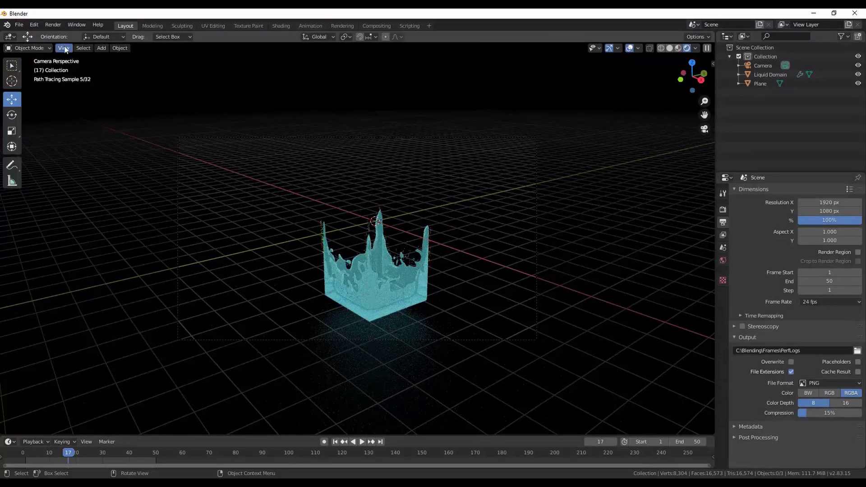
left_click(56, 26)
key("Up")
Step: Start a new Video Editing file, saving the fluid scene over C:\Blending\Water Glow.blend first
left_click(19, 25)
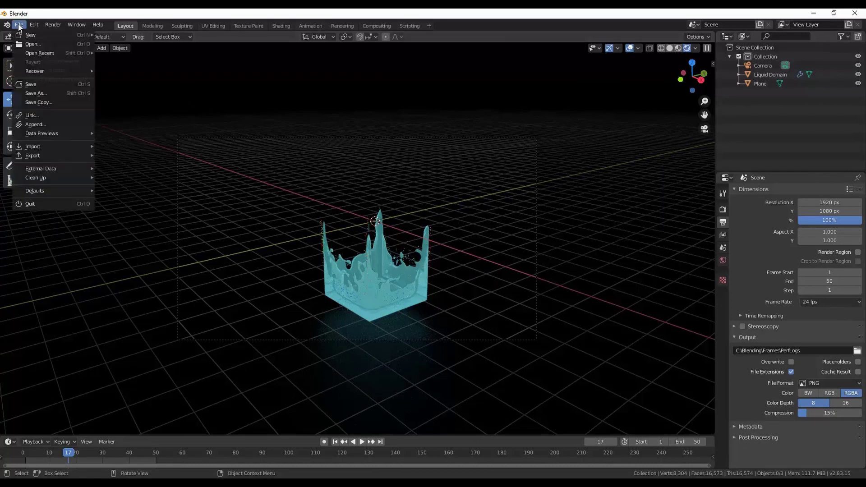
mouse_move(35, 33)
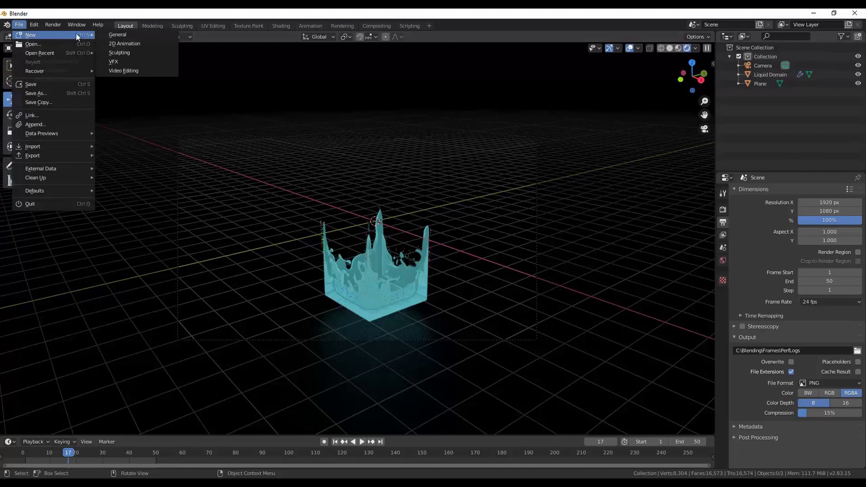
left_click(135, 72)
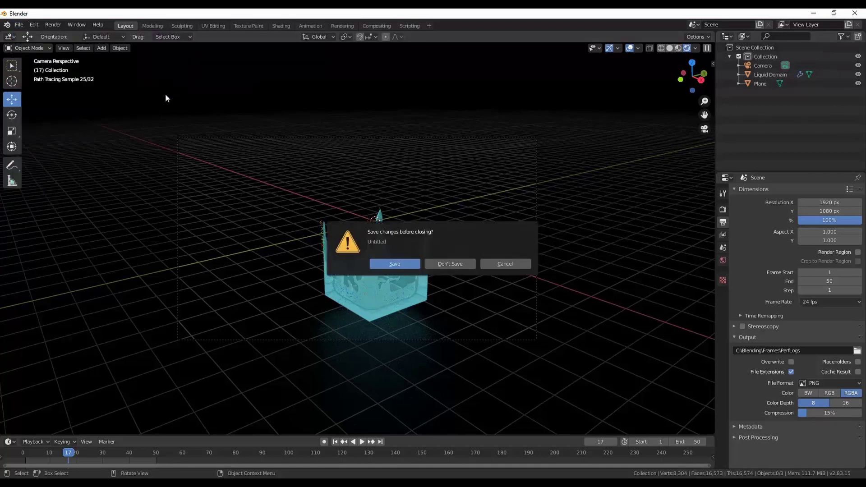
left_click(406, 265)
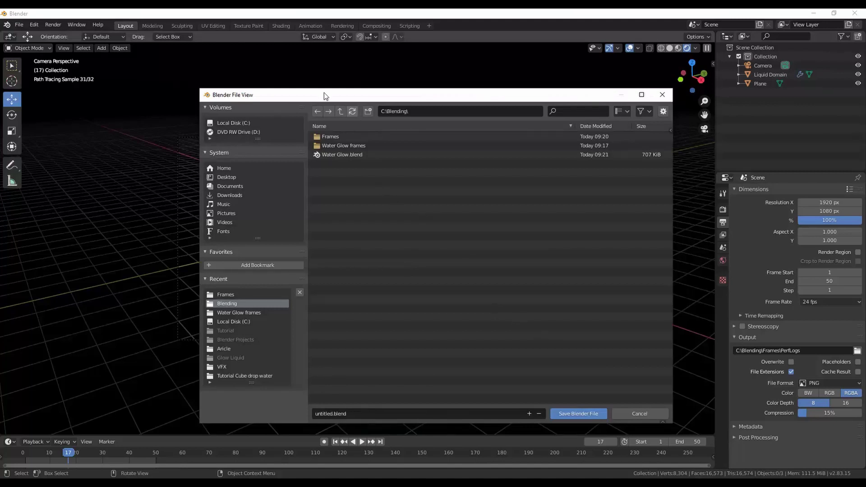
left_click(342, 153)
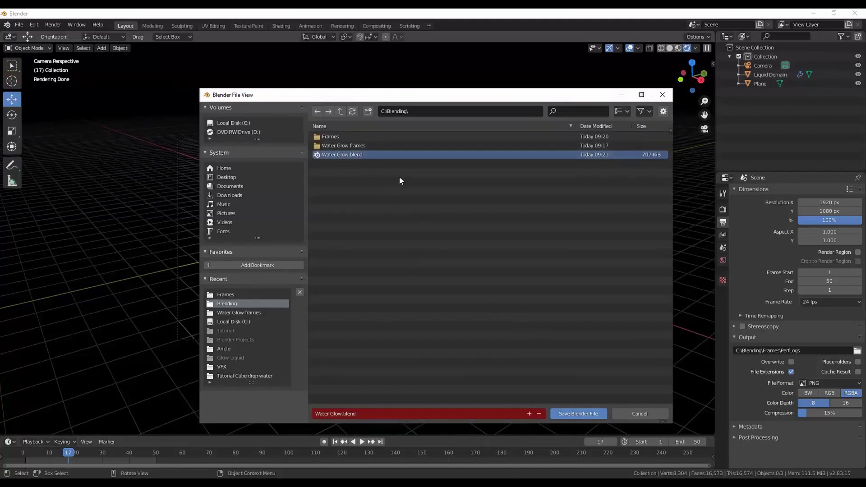
left_click(581, 413)
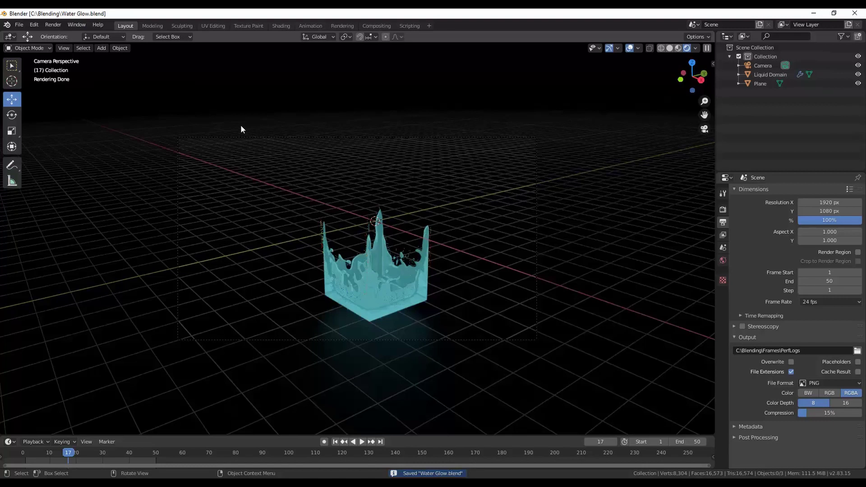
Step: Create a new Video Editing project and choose Add > Image/Sequence in the sequencer
left_click(19, 25)
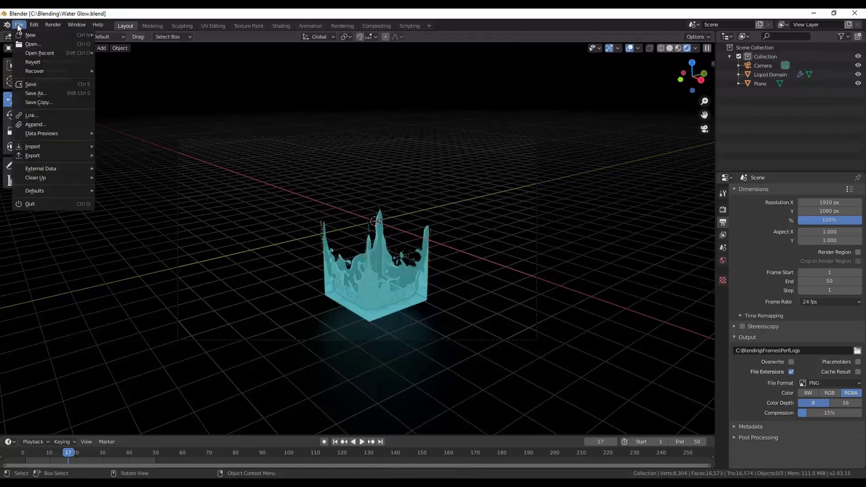
mouse_move(54, 36)
left_click(126, 72)
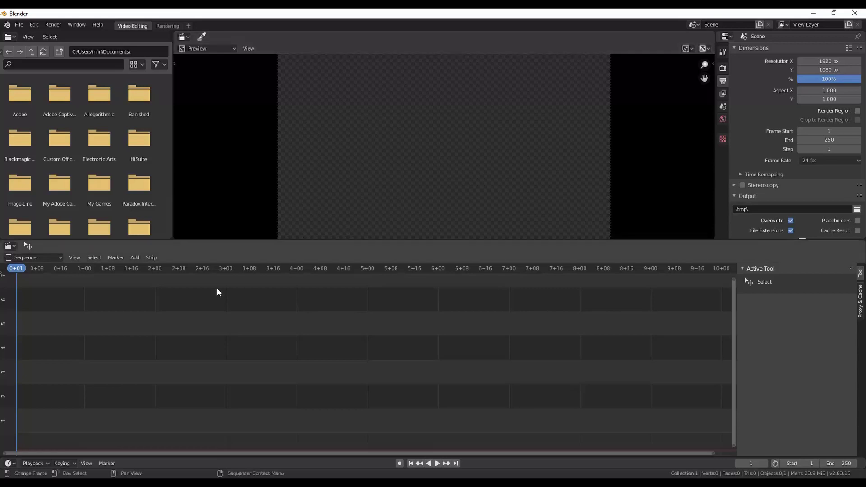
left_click(138, 261)
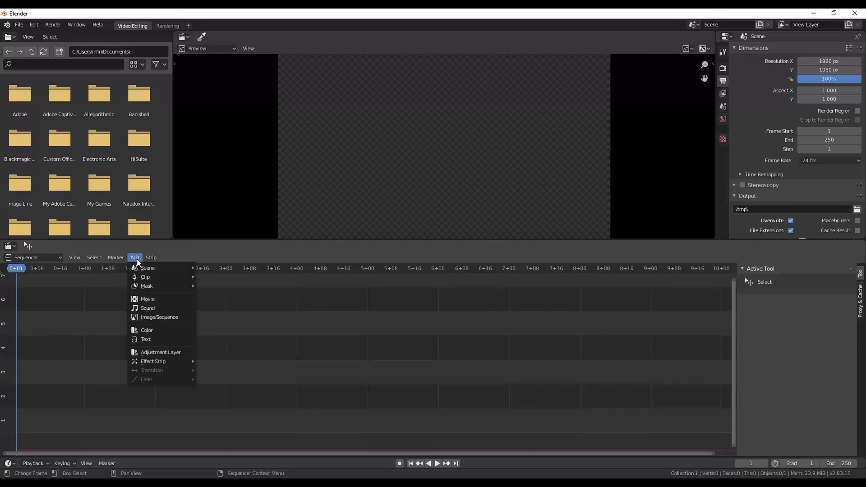
left_click(163, 318)
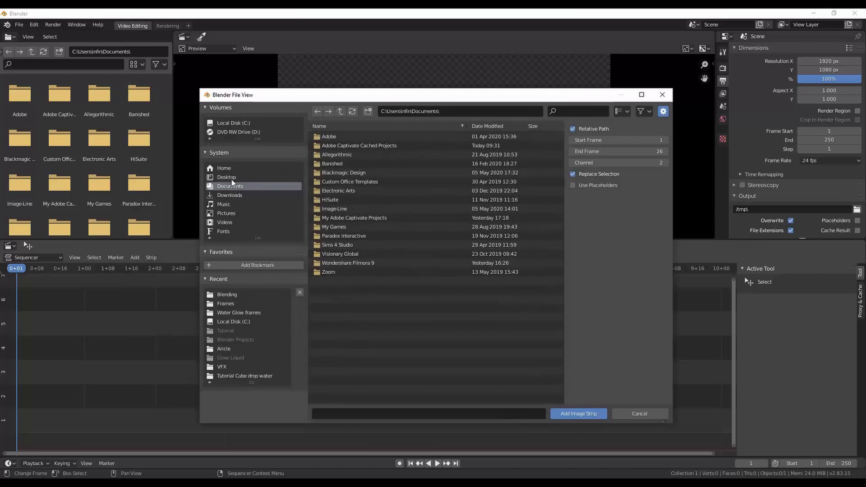
Step: Add every PNG in C:\Blending\Water Glow frames as one 50-frame image strip
left_click(236, 123)
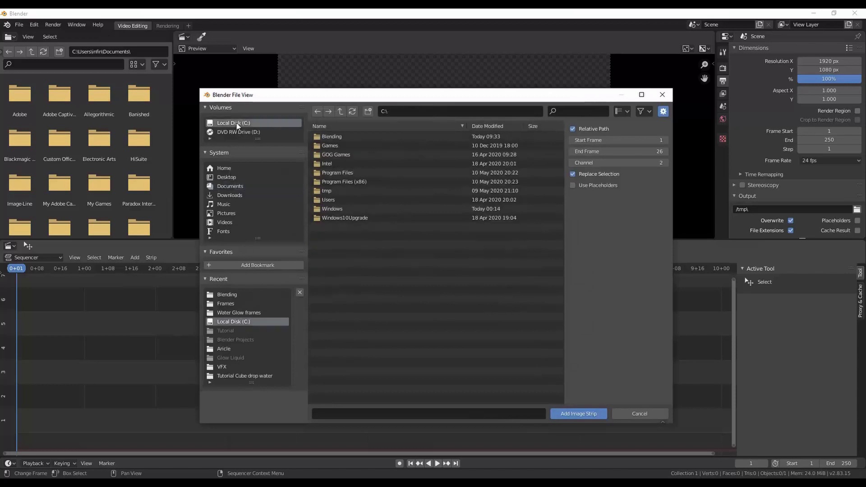
double_click(333, 140)
left_click(334, 147)
double_click(333, 147)
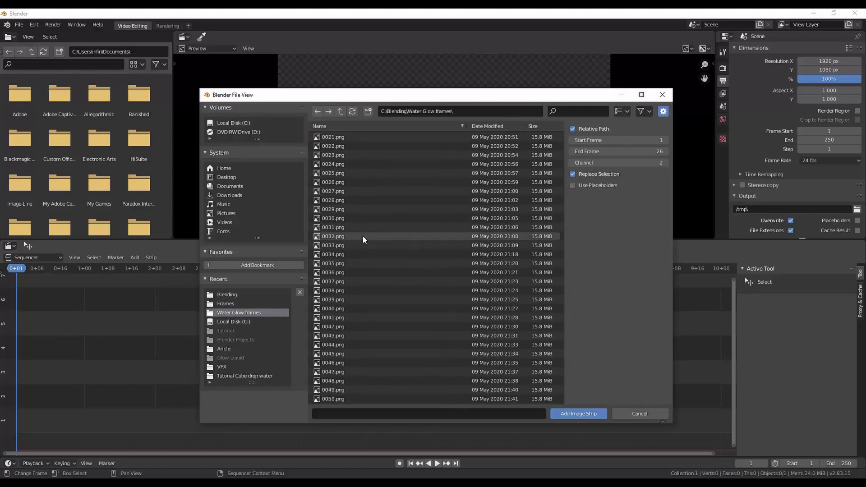
scroll(363, 236, "up", 5)
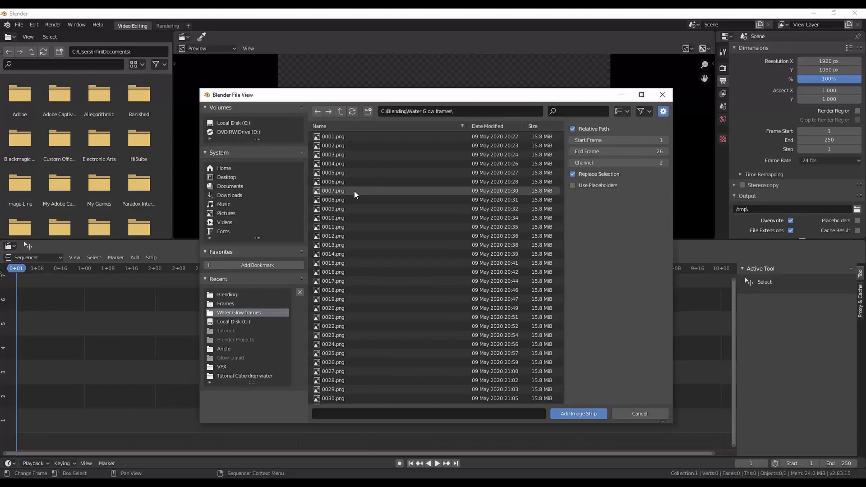
key("a")
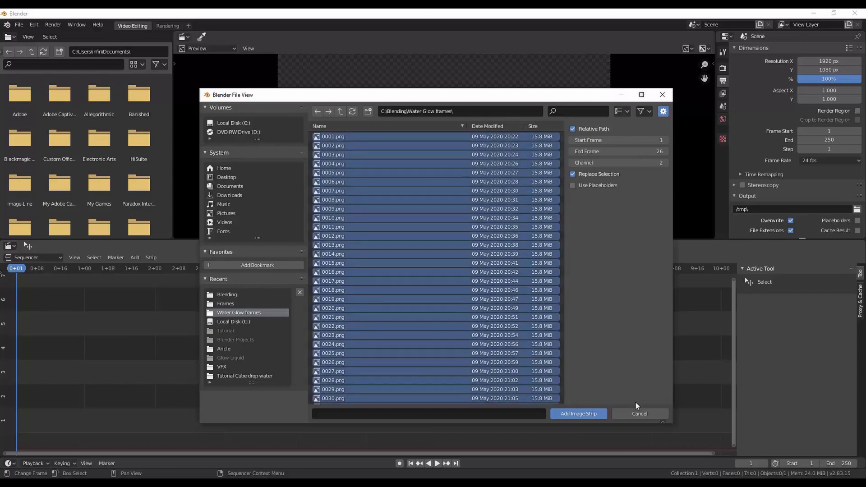
left_click(591, 413)
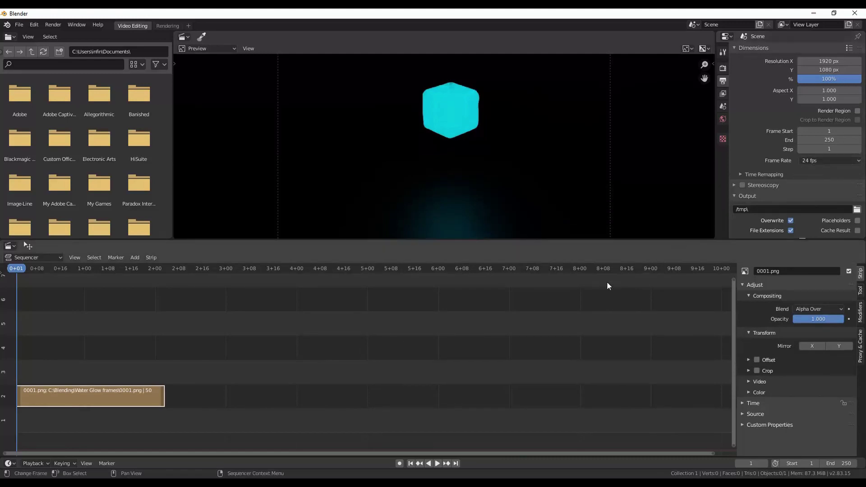
Step: Play back the imported frame sequence, then scrub through it and jump to frame 164
left_click(437, 463)
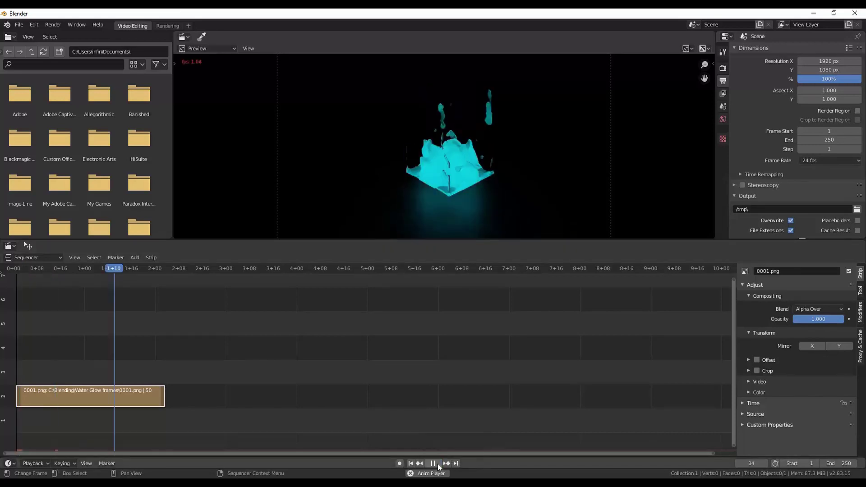
left_click(438, 464)
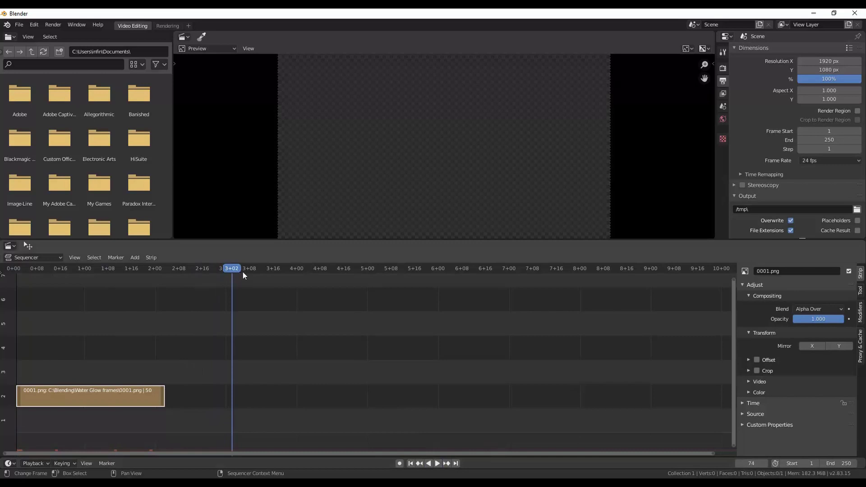
left_click_drag(243, 272, 165, 271)
left_click(497, 270)
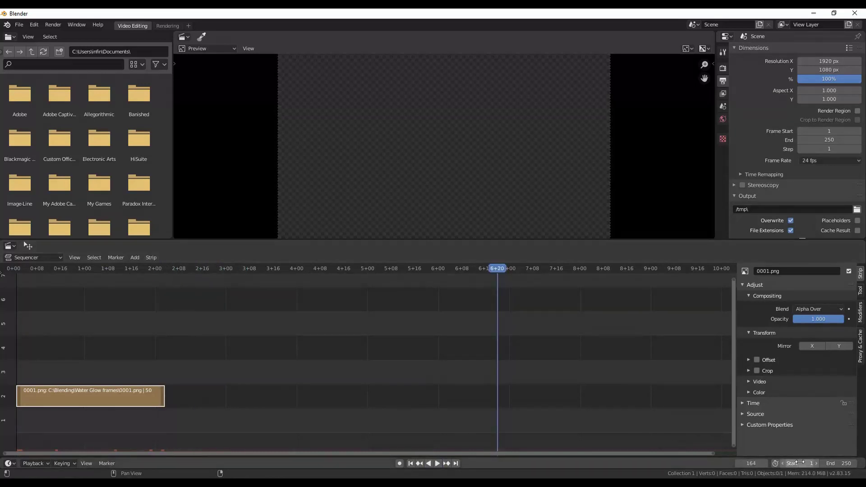
Step: Change the scene end frame from 250 to 50 and replay the shortened animation
left_click(841, 464)
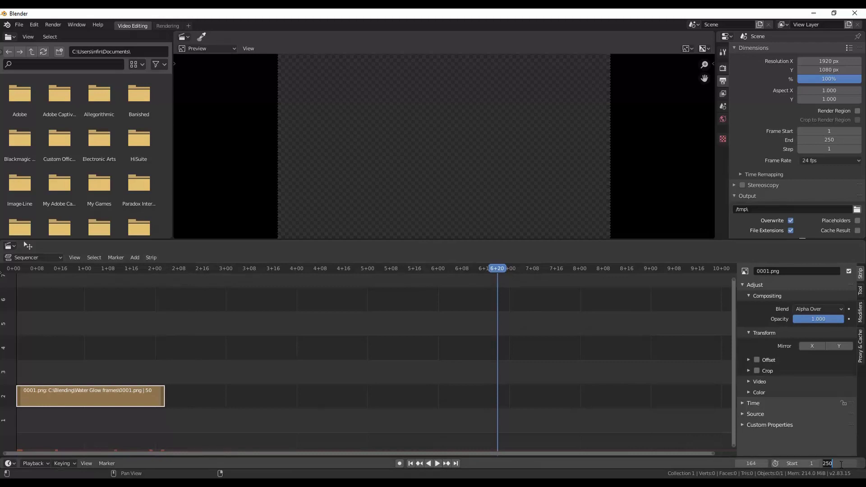
type("50")
key("Return")
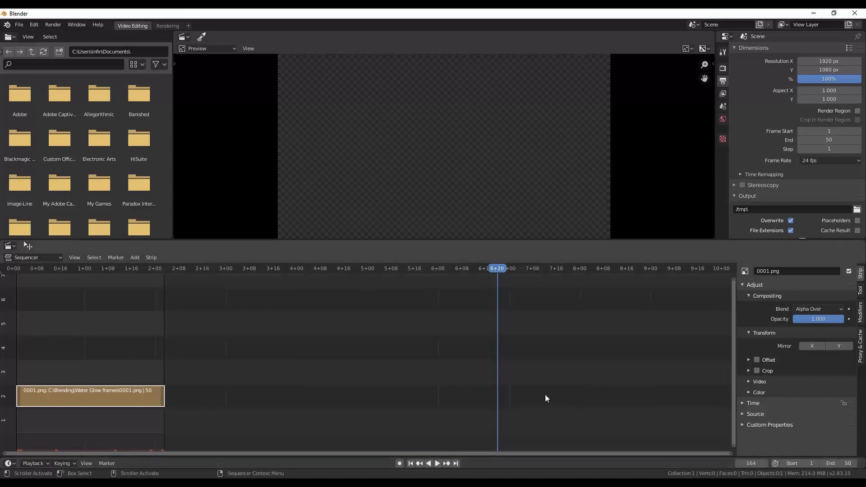
left_click(437, 463)
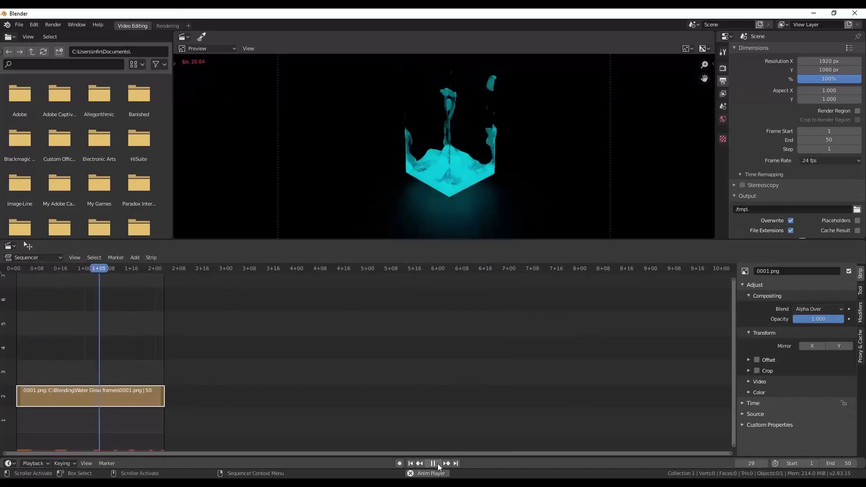
left_click_drag(68, 268, 26, 266)
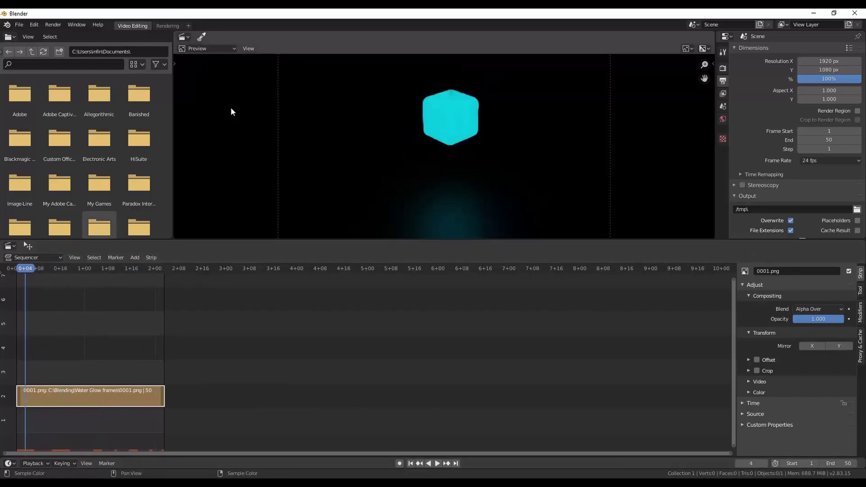
Step: Render the 50-frame image sequence as an animation, minimizing the render window meanwhile
left_click(55, 26)
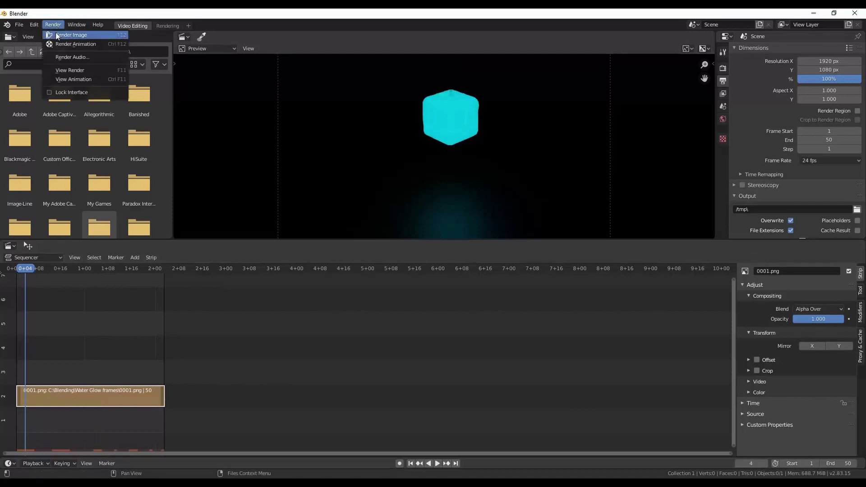
left_click(63, 44)
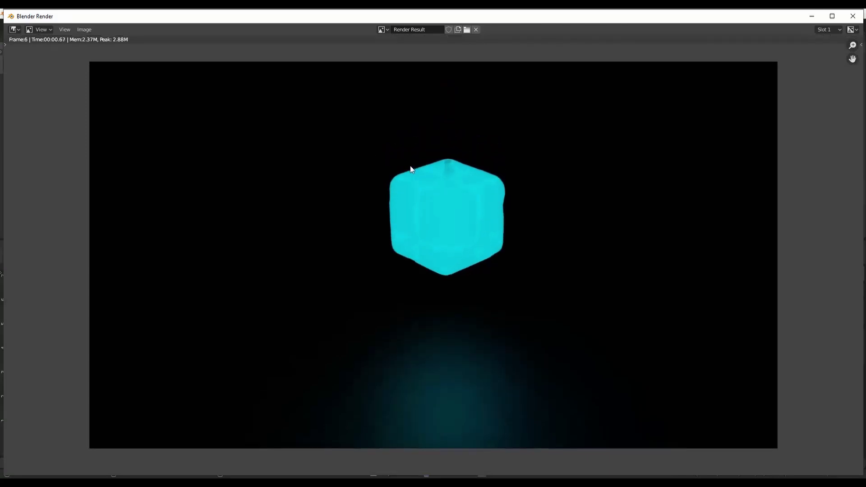
left_click(812, 17)
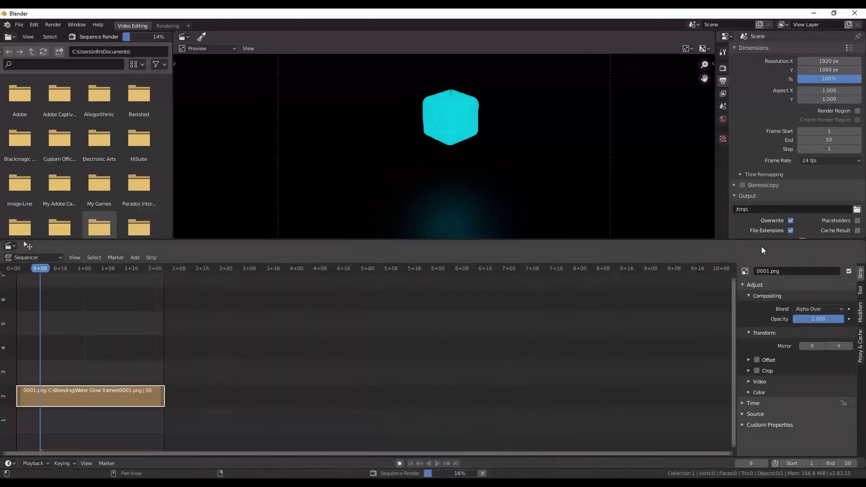